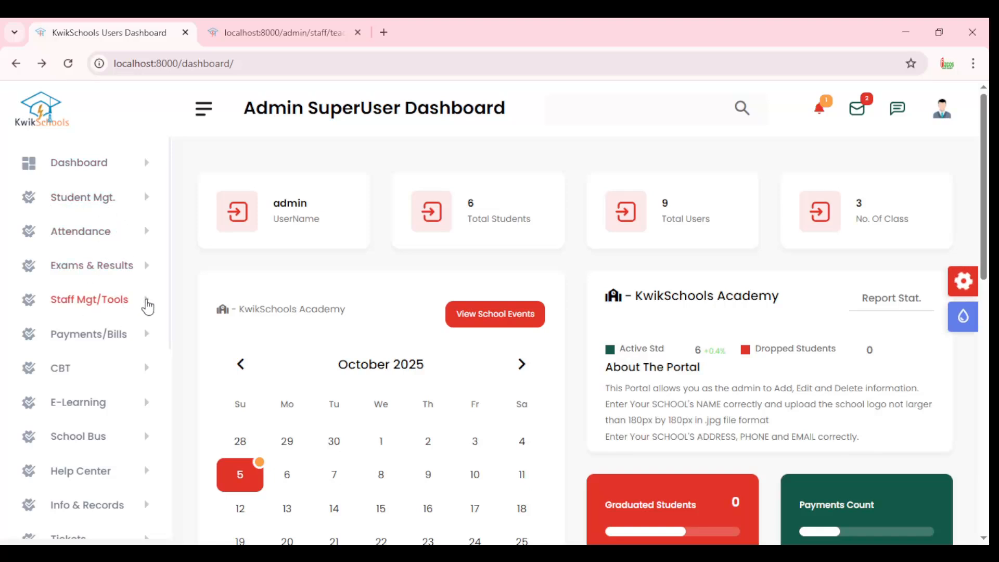
- View the account fields on the new-teacher signup form under staff management and return to the dashboard
{"action": "left_click", "coordinate": [148, 307]}
{"action": "scroll", "coordinate": [130, 307], "scroll_direction": "down", "scroll_amount": 1}
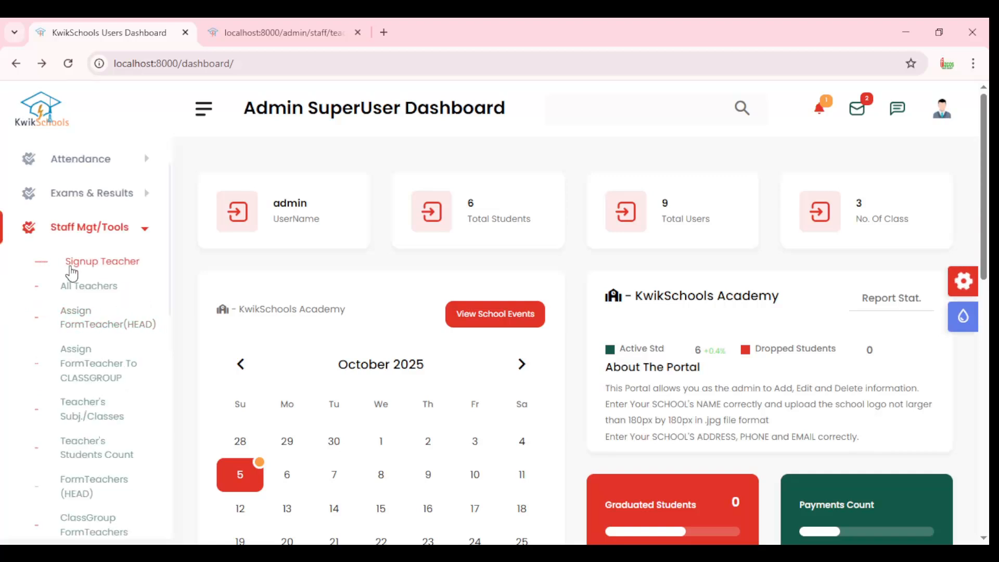
{"action": "left_click", "coordinate": [112, 265]}
{"action": "scroll", "coordinate": [350, 277], "scroll_direction": "down", "scroll_amount": 2}
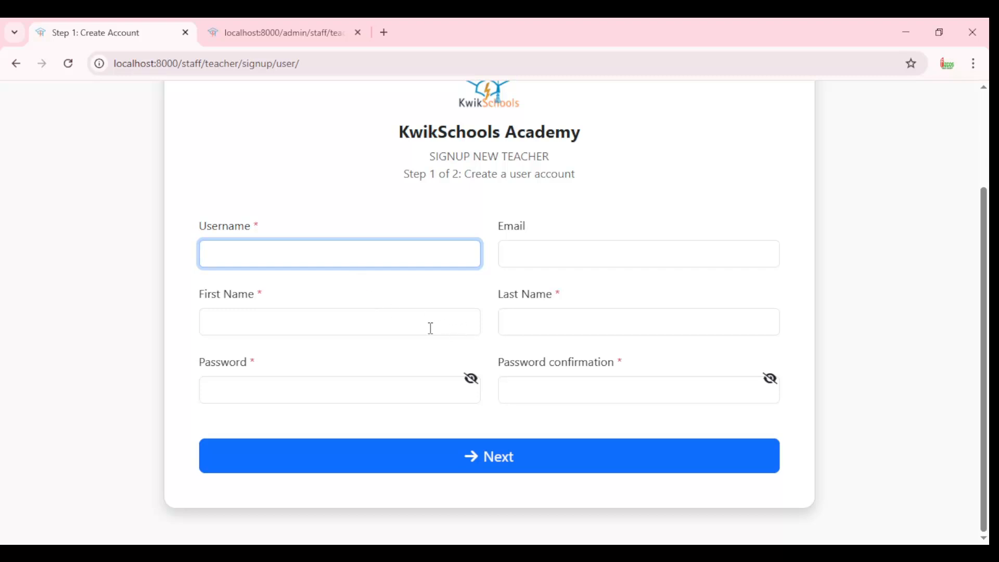
{"action": "scroll", "coordinate": [430, 328], "scroll_direction": "up", "scroll_amount": 2}
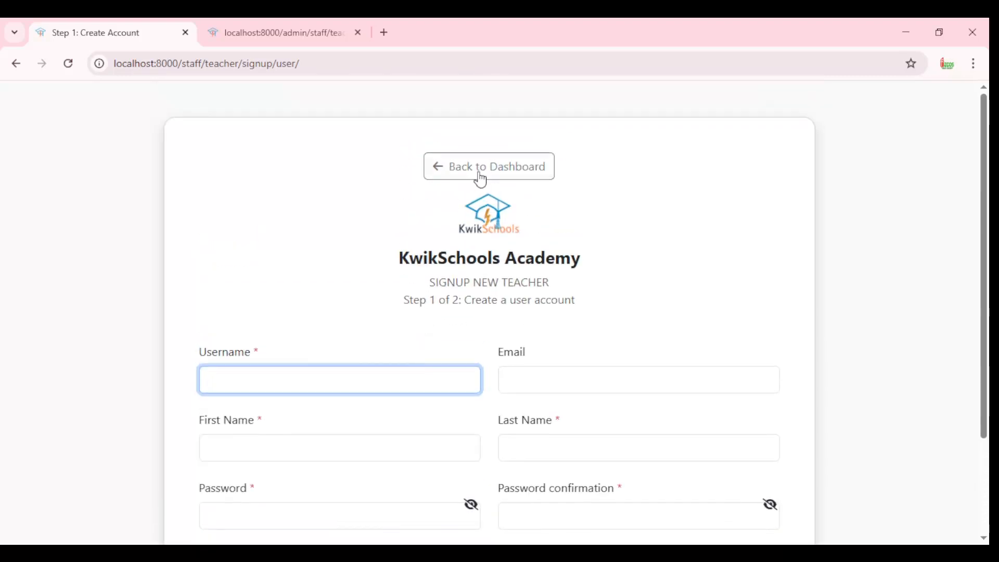
{"action": "left_click", "coordinate": [442, 177]}
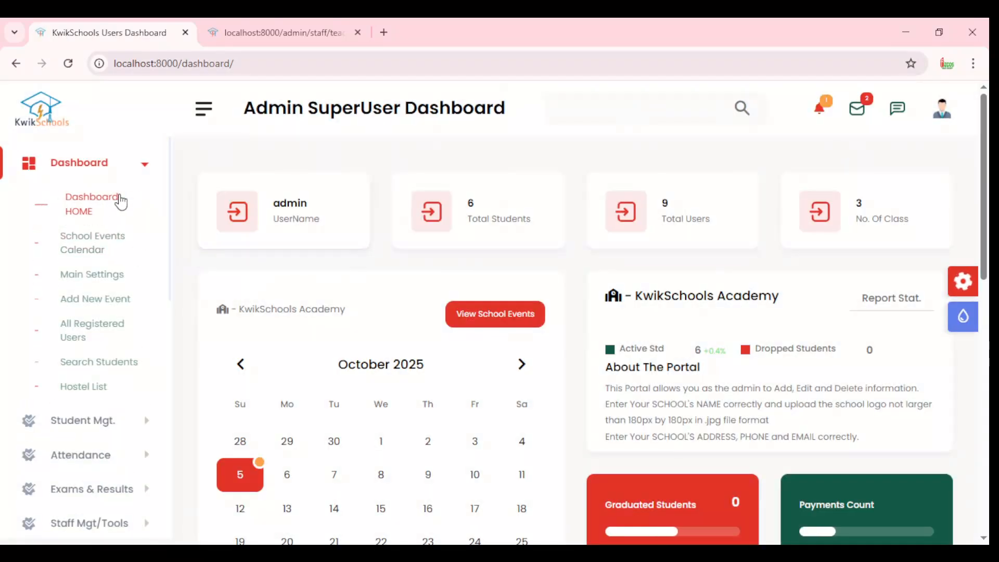
- Open the list of all teachers and look over the other staff management options
{"action": "scroll", "coordinate": [118, 351], "scroll_direction": "down", "scroll_amount": 8}
{"action": "scroll", "coordinate": [90, 198], "scroll_direction": "up", "scroll_amount": 2}
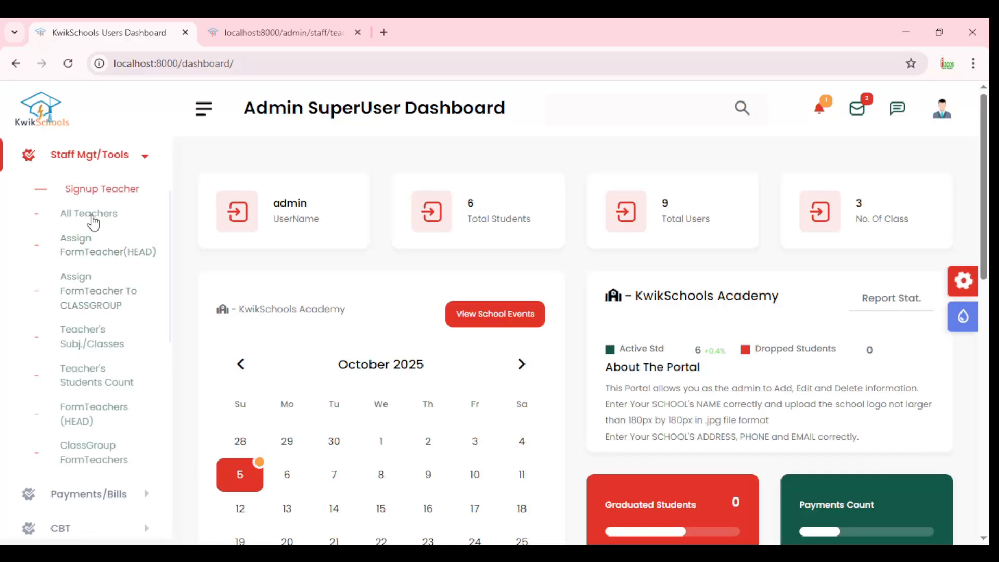
{"action": "left_click", "coordinate": [91, 214]}
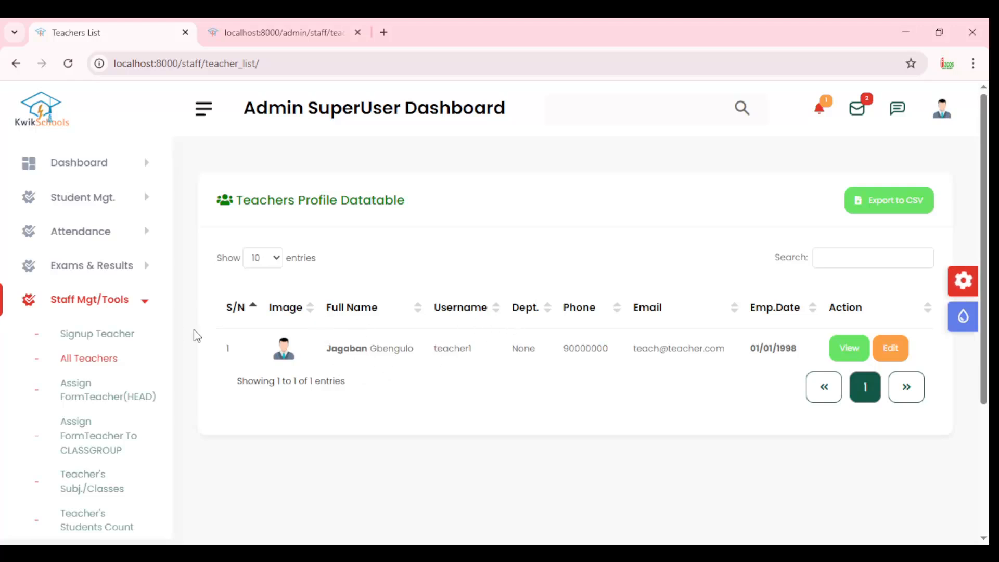
{"action": "scroll", "coordinate": [85, 283], "scroll_direction": "down", "scroll_amount": 3}
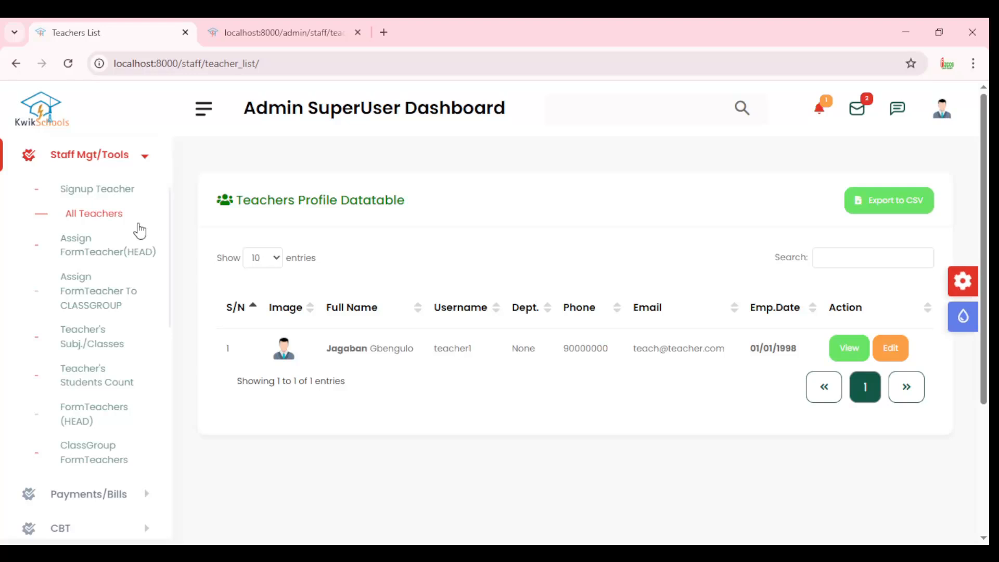
{"action": "scroll", "coordinate": [117, 213], "scroll_direction": "up", "scroll_amount": 2}
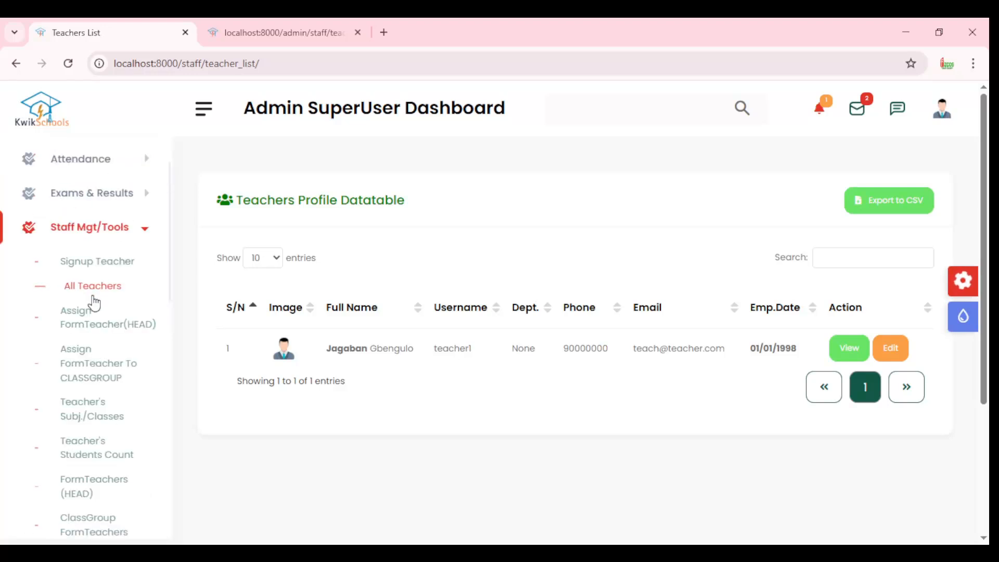
{"action": "scroll", "coordinate": [94, 302], "scroll_direction": "down", "scroll_amount": 2}
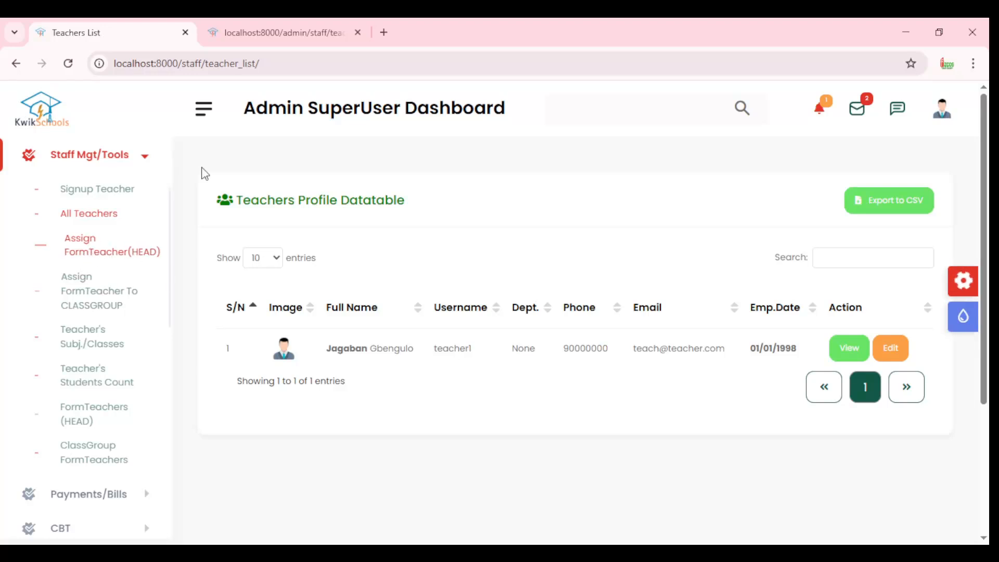
- Open the teacher1 record from Teachers & Staff Details in the admin site and check its staff role options
{"action": "left_click", "coordinate": [282, 34]}
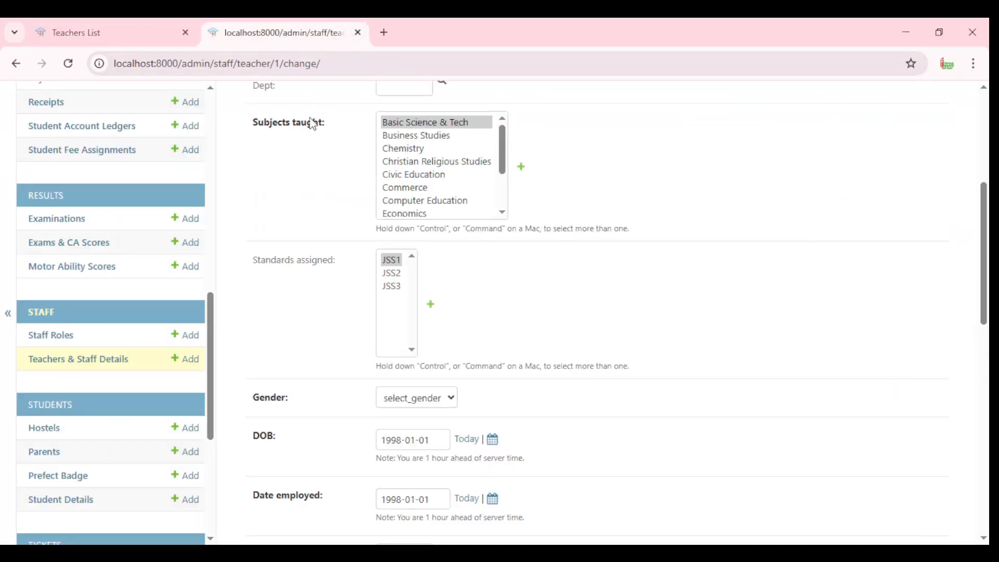
{"action": "scroll", "coordinate": [104, 261], "scroll_direction": "down", "scroll_amount": 4}
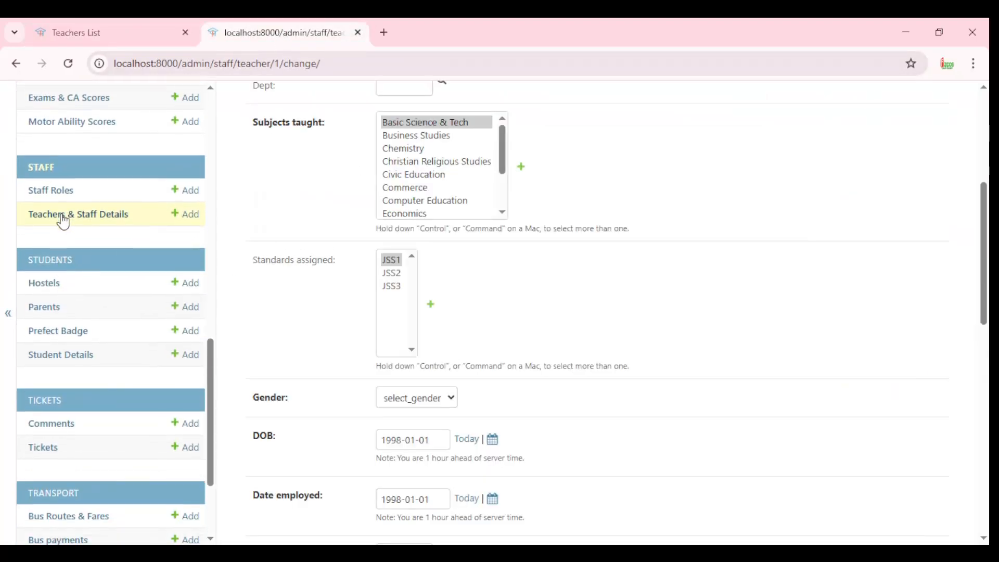
{"action": "left_click", "coordinate": [61, 218]}
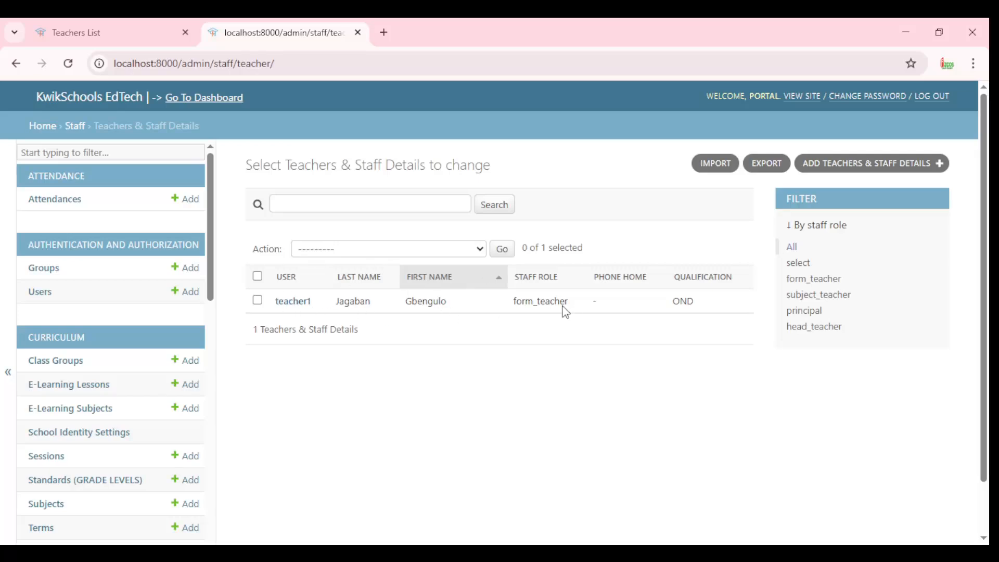
{"action": "left_click", "coordinate": [293, 301]}
{"action": "scroll", "coordinate": [328, 309], "scroll_direction": "down", "scroll_amount": 12}
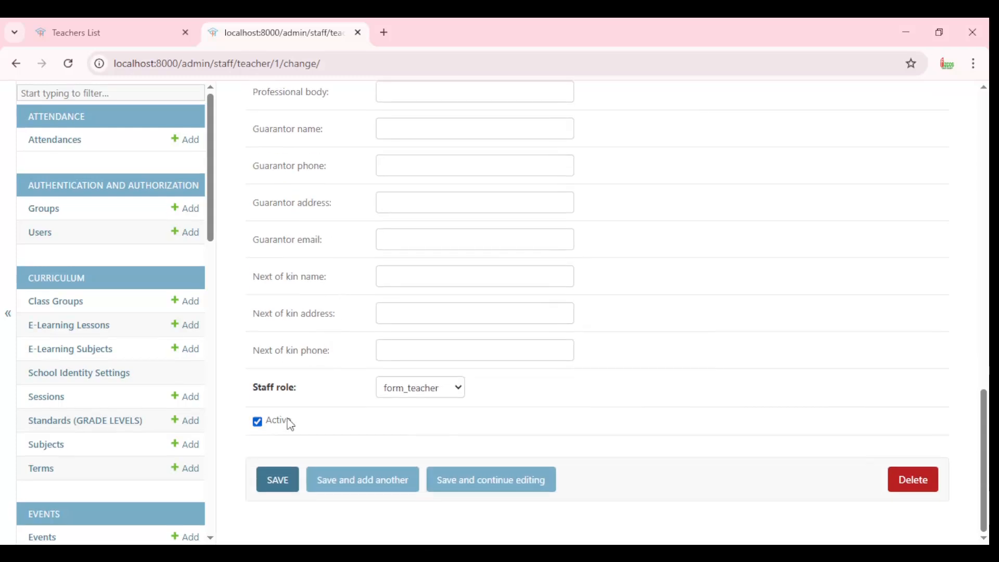
{"action": "left_click", "coordinate": [450, 389]}
{"action": "scroll", "coordinate": [586, 414], "scroll_direction": "up", "scroll_amount": 15}
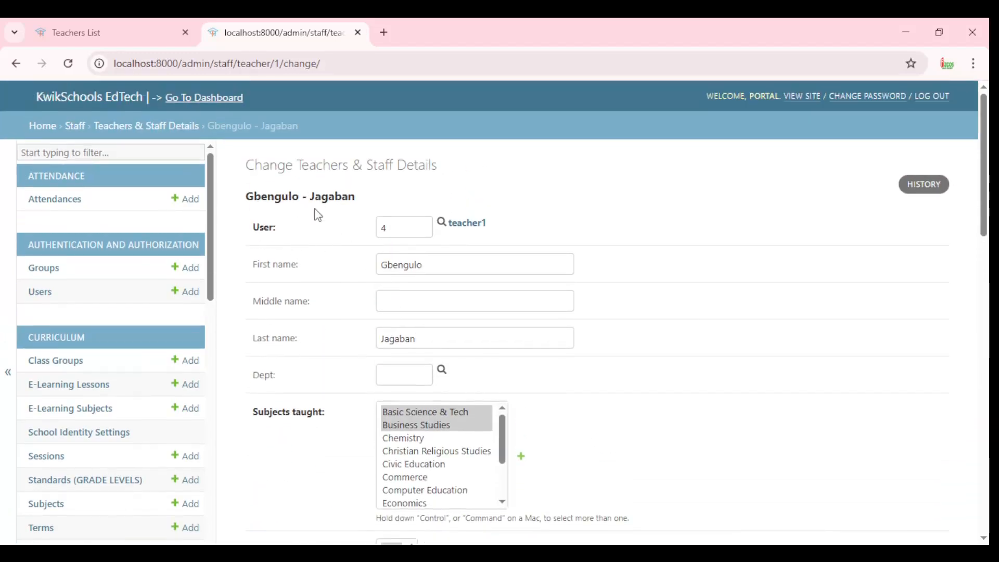
- Return to the Teachers & Staff Details list and reopen the teacher1 record
{"action": "scroll", "coordinate": [57, 405], "scroll_direction": "down", "scroll_amount": 3}
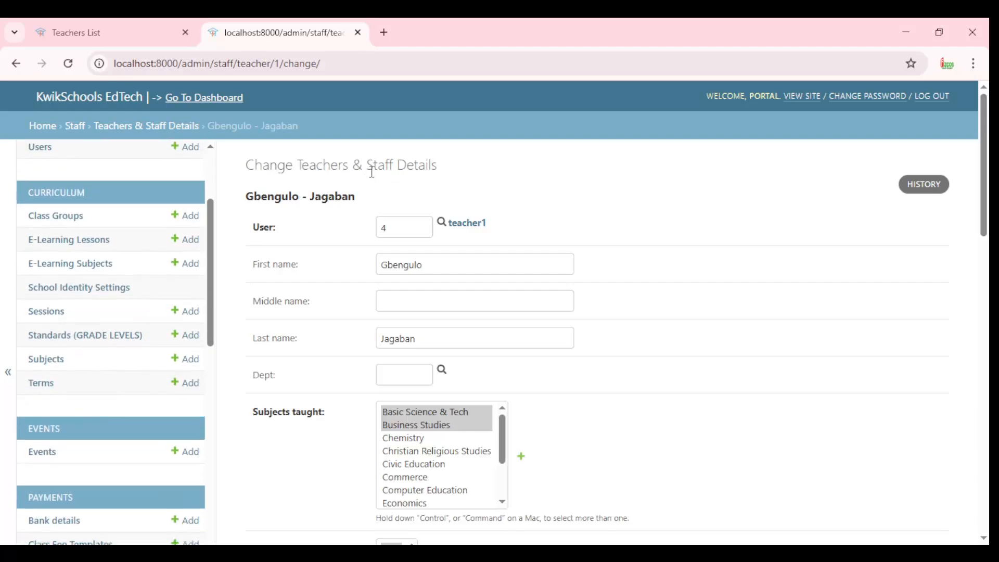
{"action": "scroll", "coordinate": [201, 391], "scroll_direction": "down", "scroll_amount": 10}
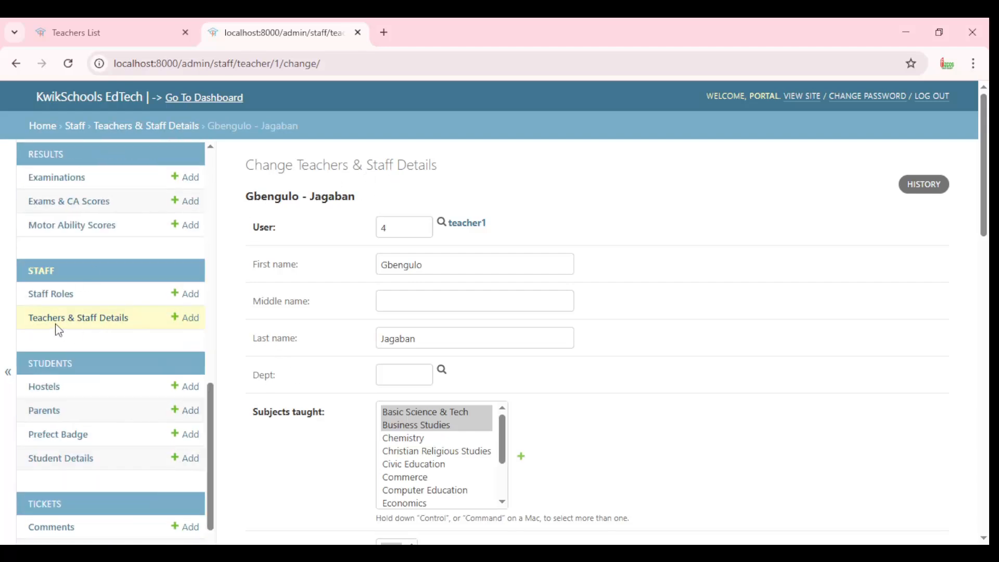
{"action": "left_click", "coordinate": [80, 324]}
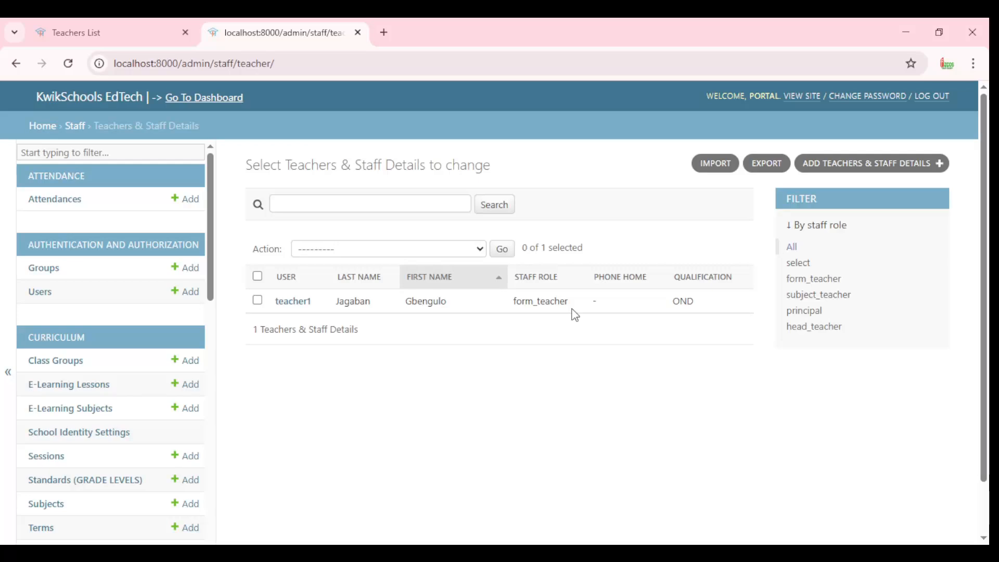
{"action": "left_click", "coordinate": [292, 305]}
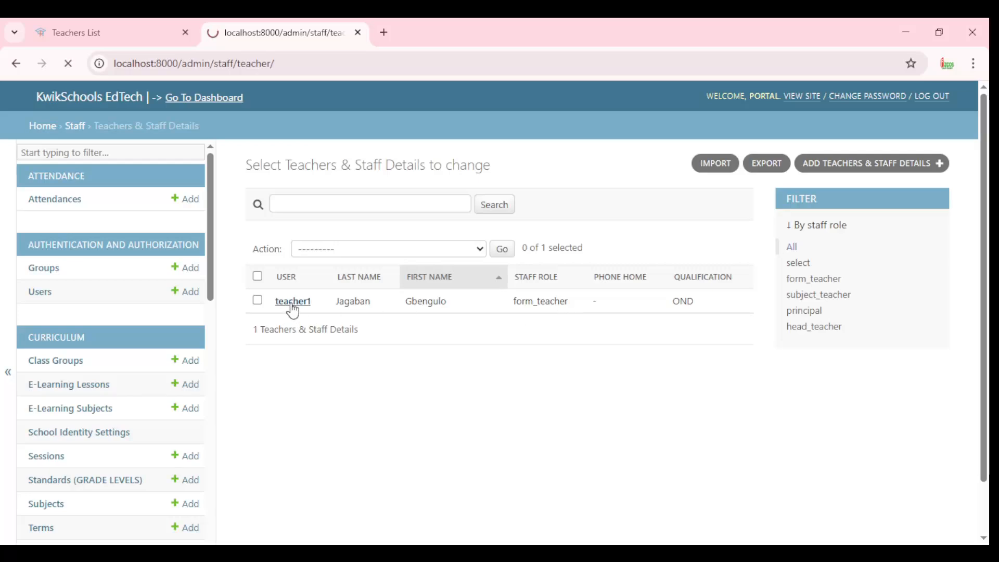
- Examine the subjects taught and standards assigned in the teacher1 record
{"action": "scroll", "coordinate": [459, 297], "scroll_direction": "down", "scroll_amount": 6}
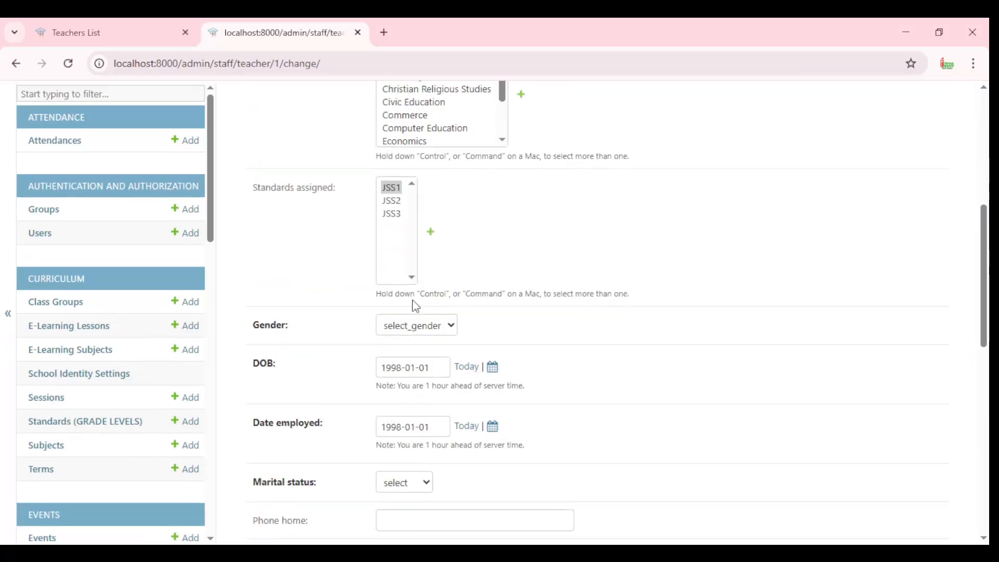
{"action": "scroll", "coordinate": [416, 306], "scroll_direction": "up", "scroll_amount": 4}
{"action": "scroll", "coordinate": [332, 203], "scroll_direction": "down", "scroll_amount": 2}
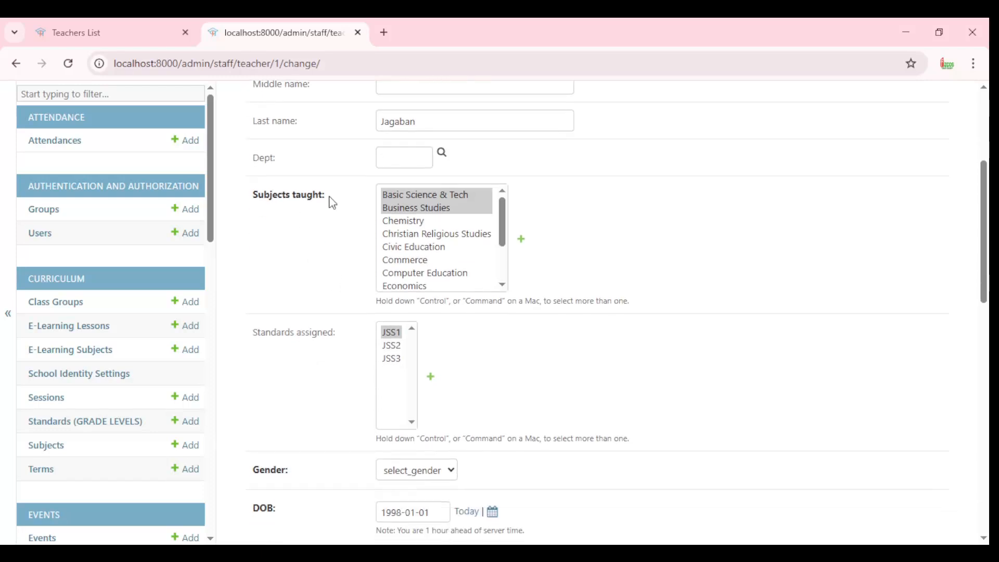
{"action": "scroll", "coordinate": [290, 309], "scroll_direction": "down", "scroll_amount": 1}
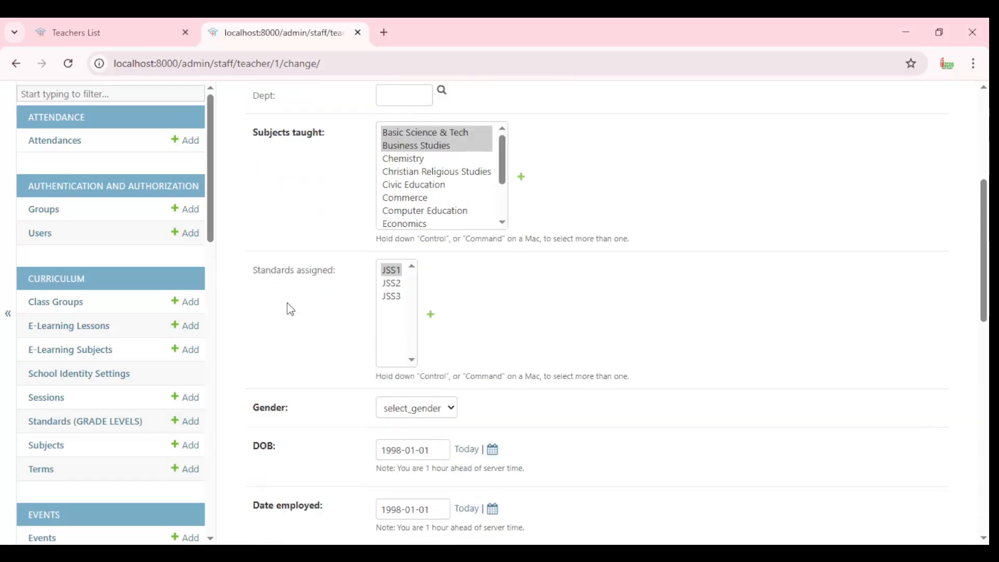
{"action": "scroll", "coordinate": [291, 309], "scroll_direction": "down", "scroll_amount": 1}
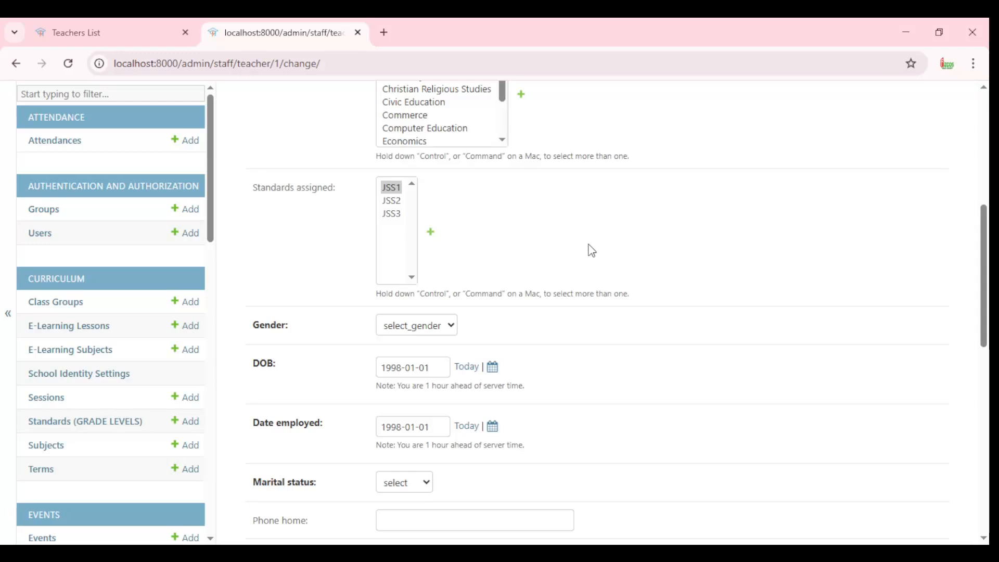
{"action": "scroll", "coordinate": [574, 257], "scroll_direction": "up", "scroll_amount": 2}
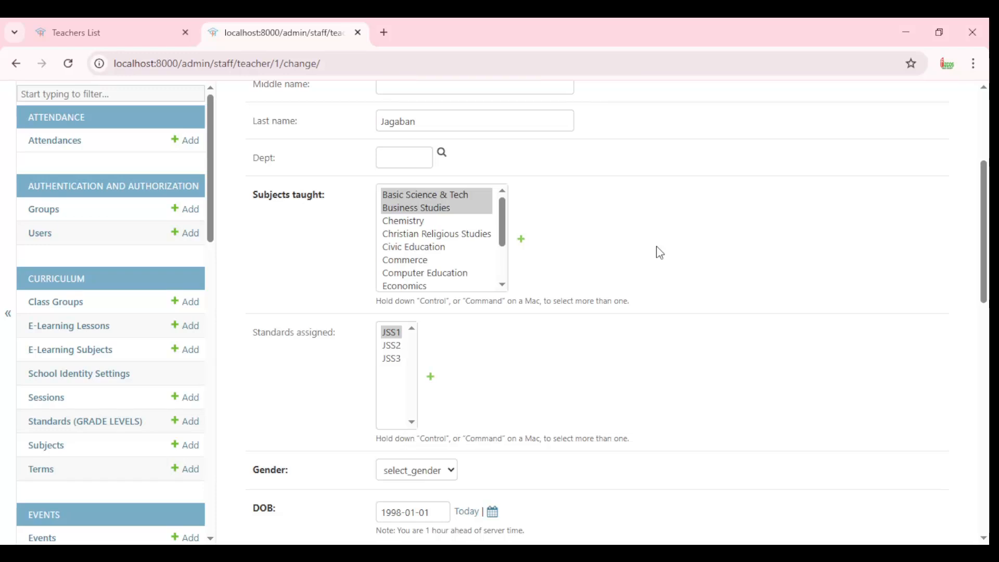
{"action": "scroll", "coordinate": [188, 267], "scroll_direction": "up", "scroll_amount": 5}
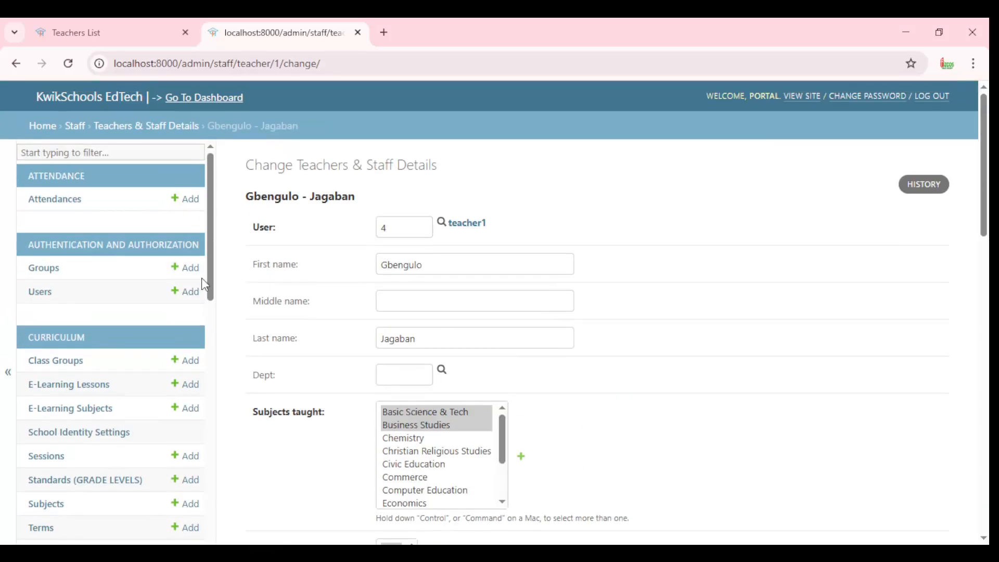
{"action": "scroll", "coordinate": [174, 281], "scroll_direction": "down", "scroll_amount": 4}
{"action": "scroll", "coordinate": [497, 412], "scroll_direction": "down", "scroll_amount": 2}
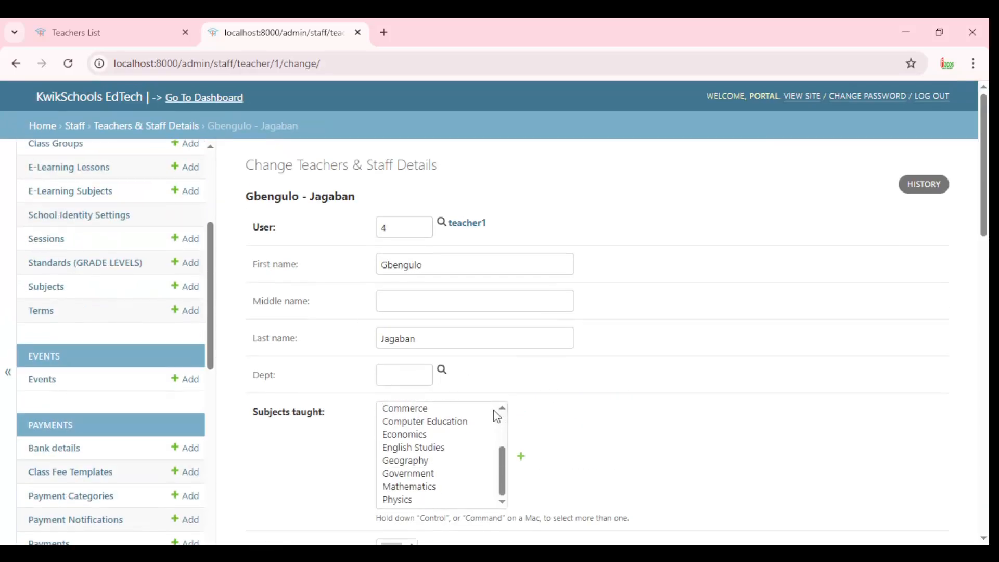
- Set the teacher's subjects taught to Basic Science & Tech, Chemistry, Commerce and Economics
{"action": "scroll", "coordinate": [598, 401], "scroll_direction": "down", "scroll_amount": 3}
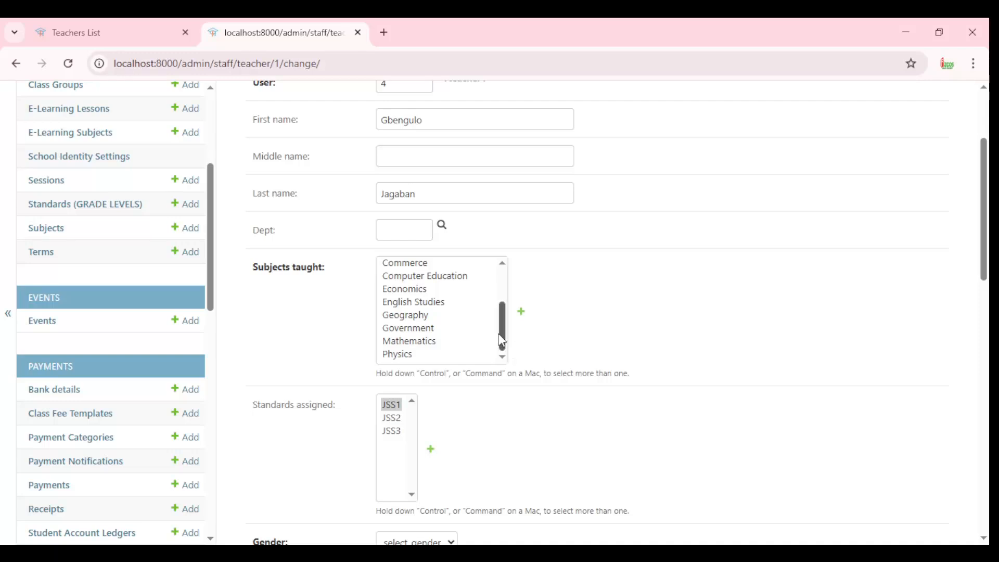
{"action": "left_click_drag", "start_coordinate": [501, 317], "coordinate": [501, 287]}
{"action": "left_click", "coordinate": [410, 268]}
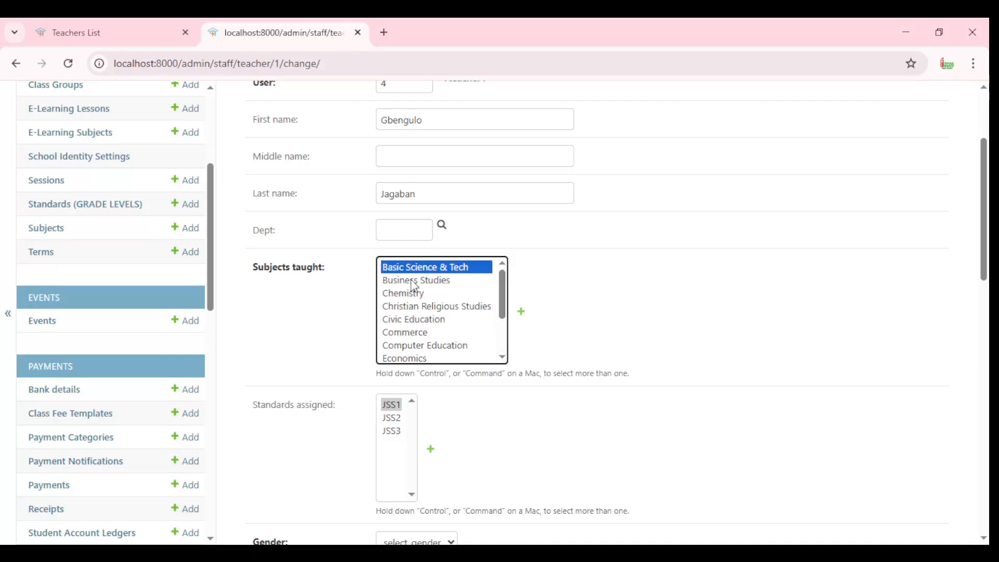
{"action": "scroll", "coordinate": [411, 379], "scroll_direction": "down", "scroll_amount": 1}
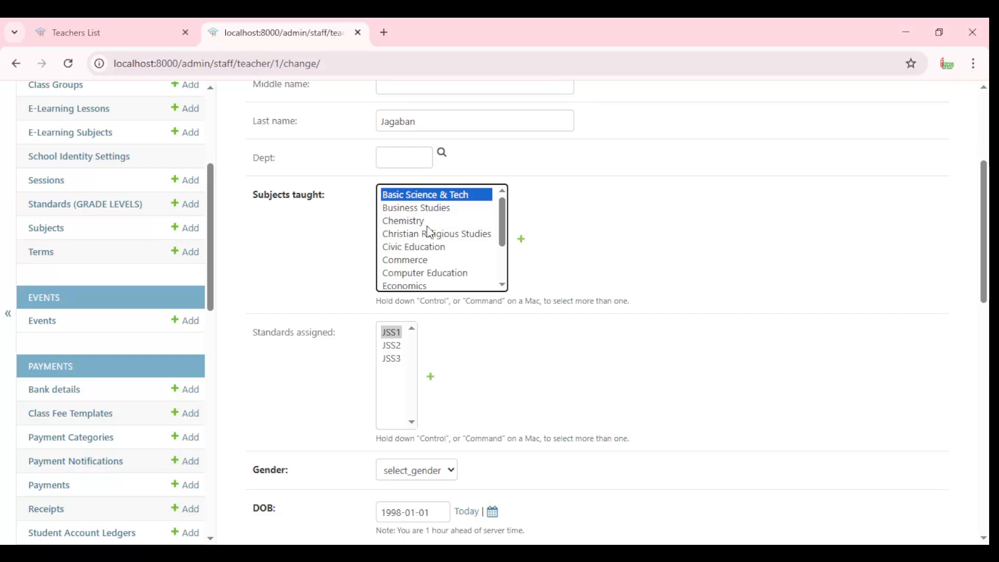
{"action": "left_click", "coordinate": [413, 260], "text": "ctrl"}
{"action": "left_click", "coordinate": [418, 221], "text": "ctrl"}
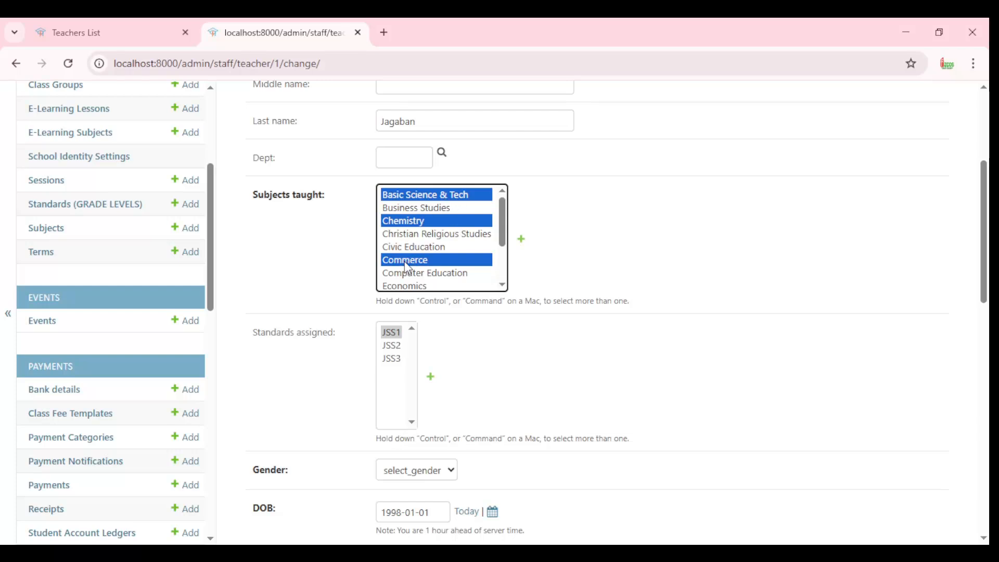
{"action": "left_click", "coordinate": [413, 287], "text": "ctrl"}
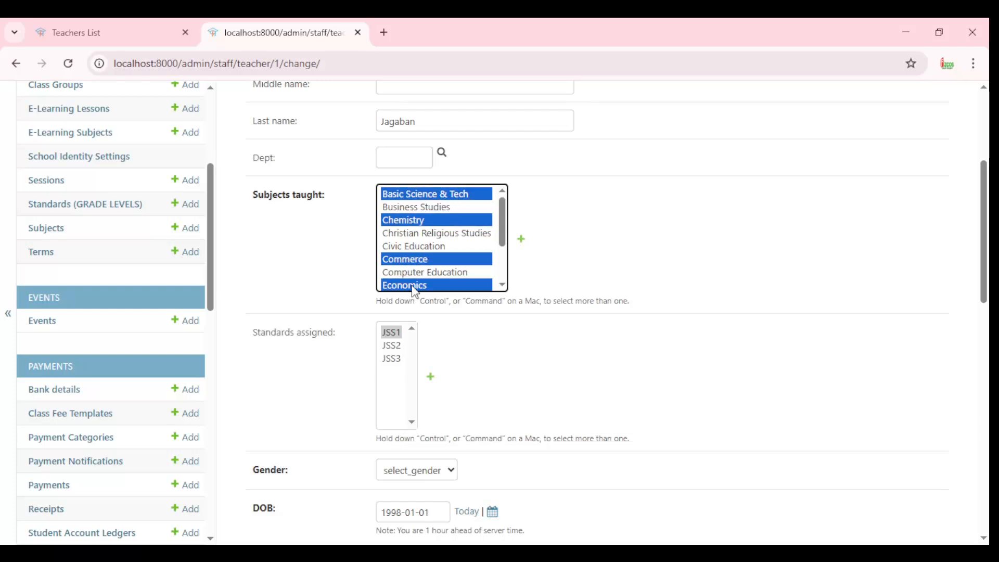
{"action": "mouse_move", "coordinate": [503, 224]}
{"action": "left_mouse_down"}
{"action": "mouse_move", "coordinate": [502, 289]}
{"action": "mouse_move", "coordinate": [502, 218]}
{"action": "left_mouse_up"}
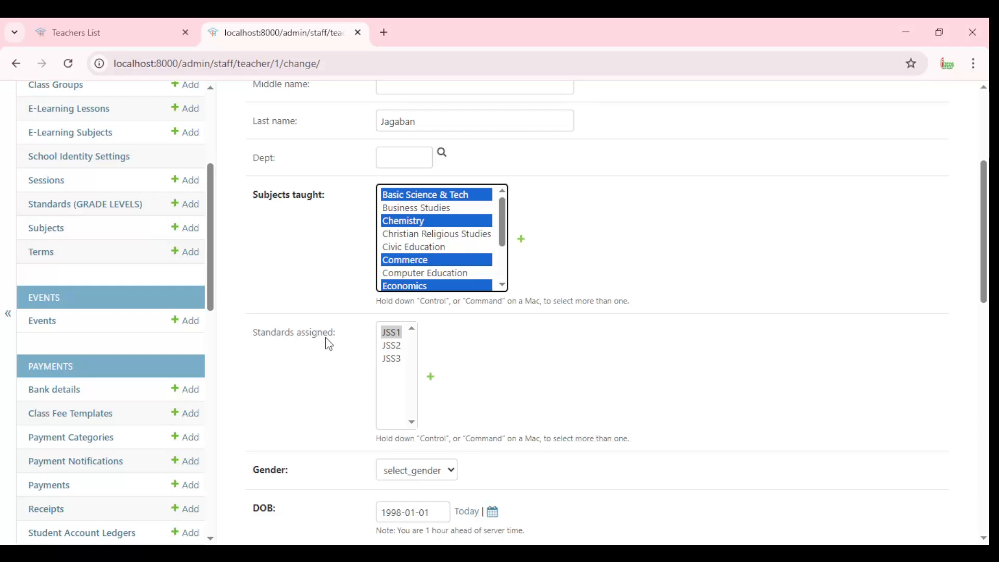
- Assign the teacher to standards JSS1 and JSS3 and save the record
{"action": "left_click", "coordinate": [393, 336]}
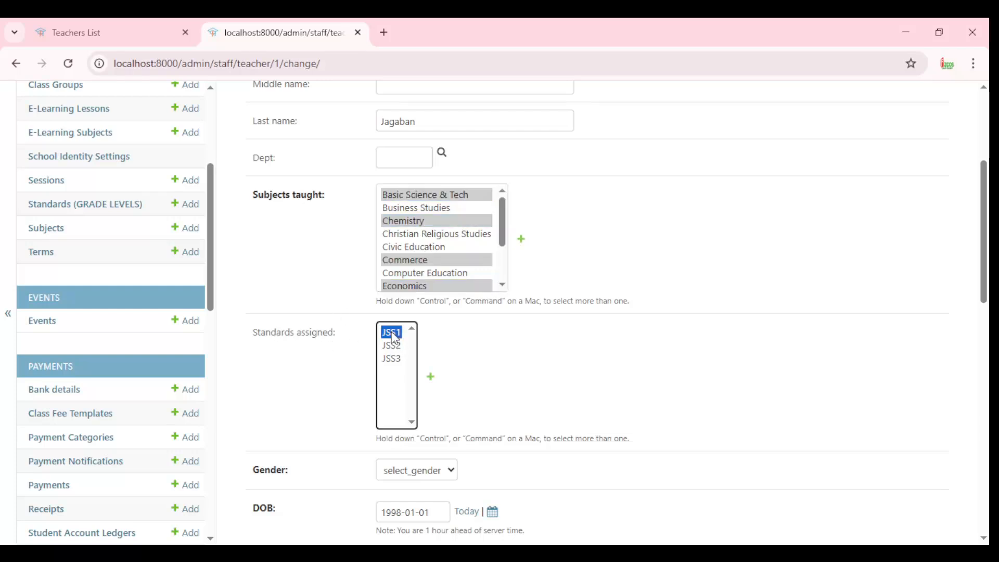
{"action": "left_click", "coordinate": [393, 359], "text": "ctrl"}
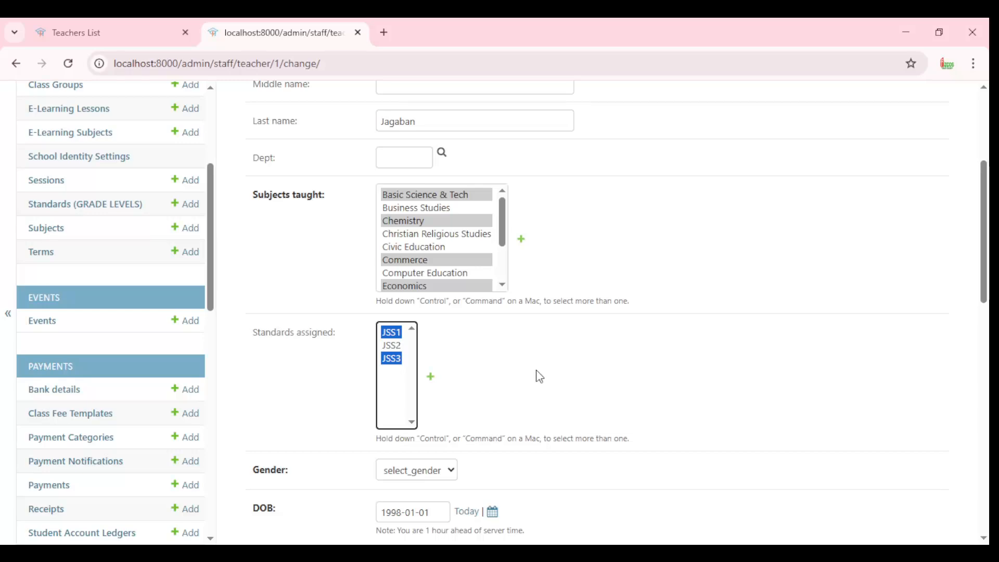
{"action": "scroll", "coordinate": [539, 376], "scroll_direction": "down", "scroll_amount": 14}
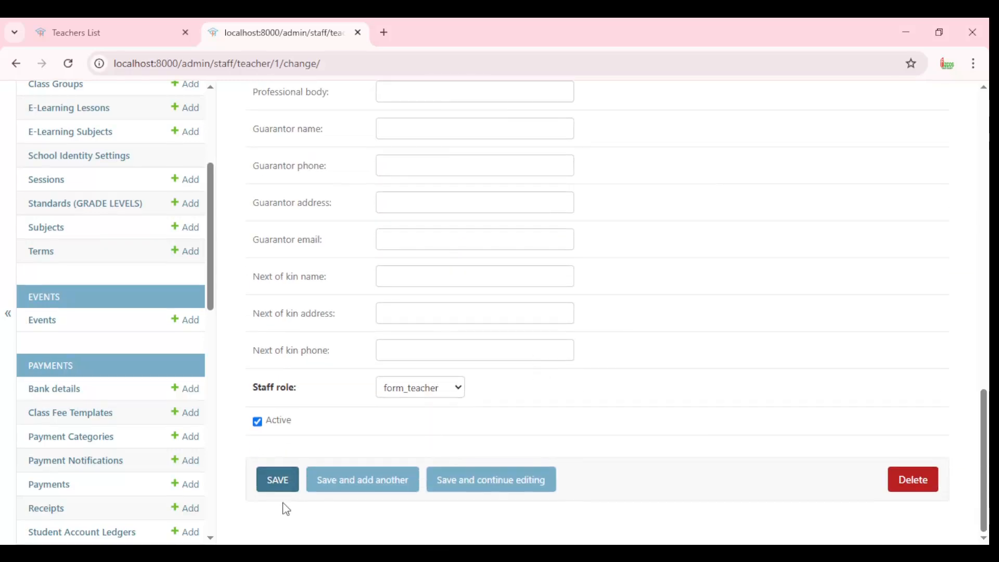
{"action": "left_click", "coordinate": [274, 493]}
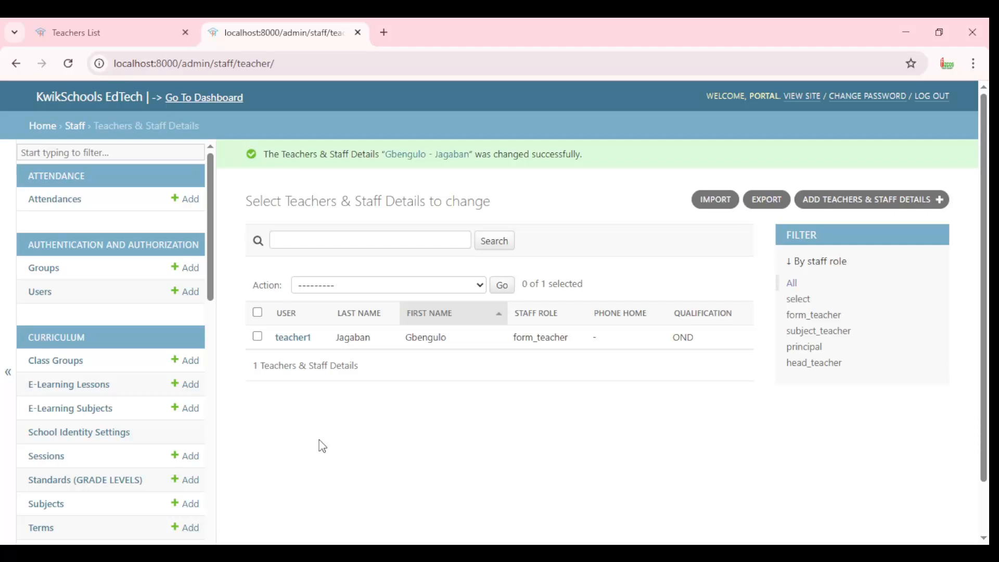
- Reopen the teacher1 record to check its subjects taught and standards assigned, and save it
{"action": "left_click", "coordinate": [293, 348]}
{"action": "scroll", "coordinate": [503, 256], "scroll_direction": "down", "scroll_amount": 4}
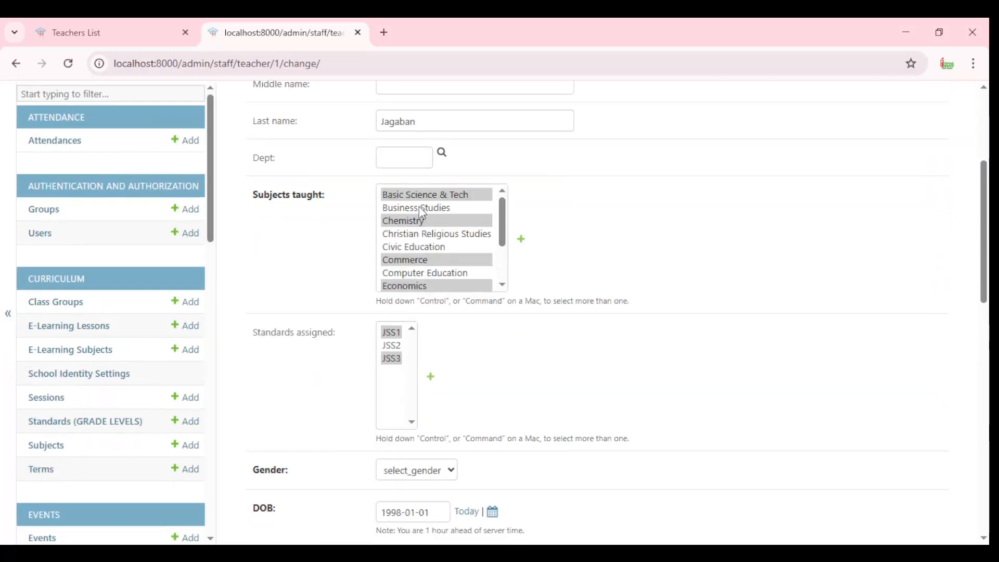
{"action": "scroll", "coordinate": [429, 260], "scroll_direction": "down", "scroll_amount": 2}
{"action": "scroll", "coordinate": [411, 322], "scroll_direction": "down", "scroll_amount": 3}
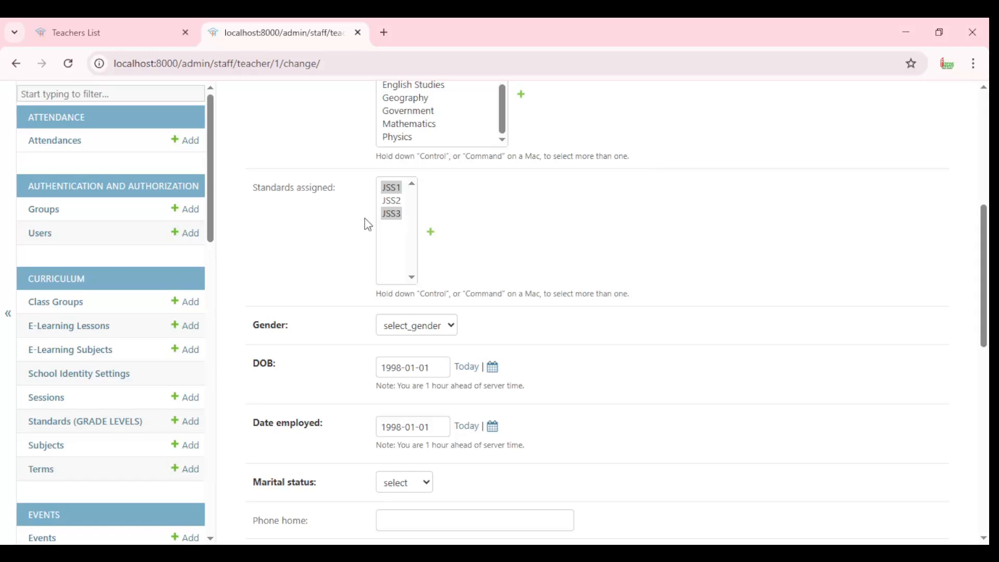
{"action": "scroll", "coordinate": [535, 221], "scroll_direction": "up", "scroll_amount": 4}
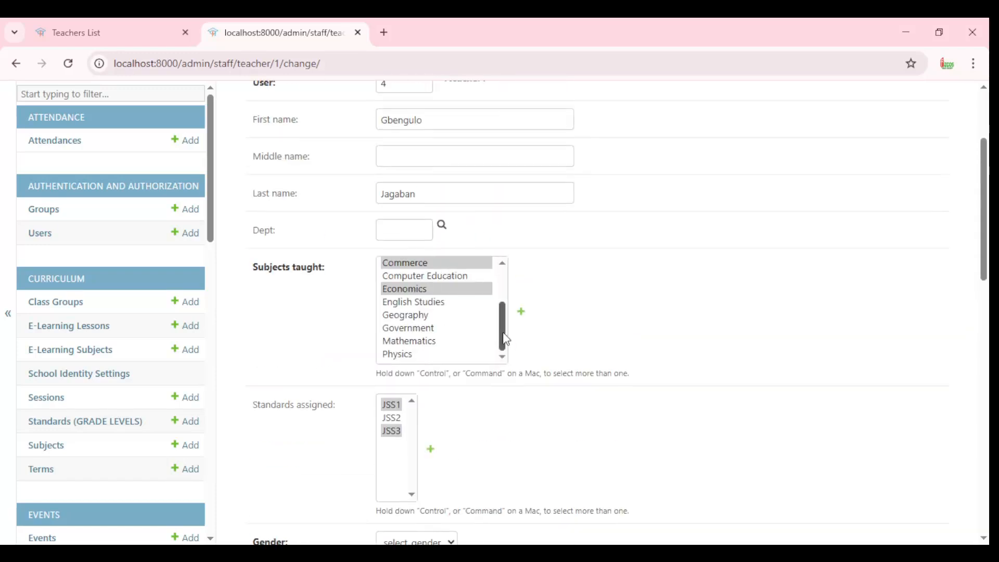
{"action": "mouse_move", "coordinate": [506, 339]}
{"action": "left_mouse_down"}
{"action": "mouse_move", "coordinate": [502, 289]}
{"action": "mouse_move", "coordinate": [505, 339]}
{"action": "left_mouse_up"}
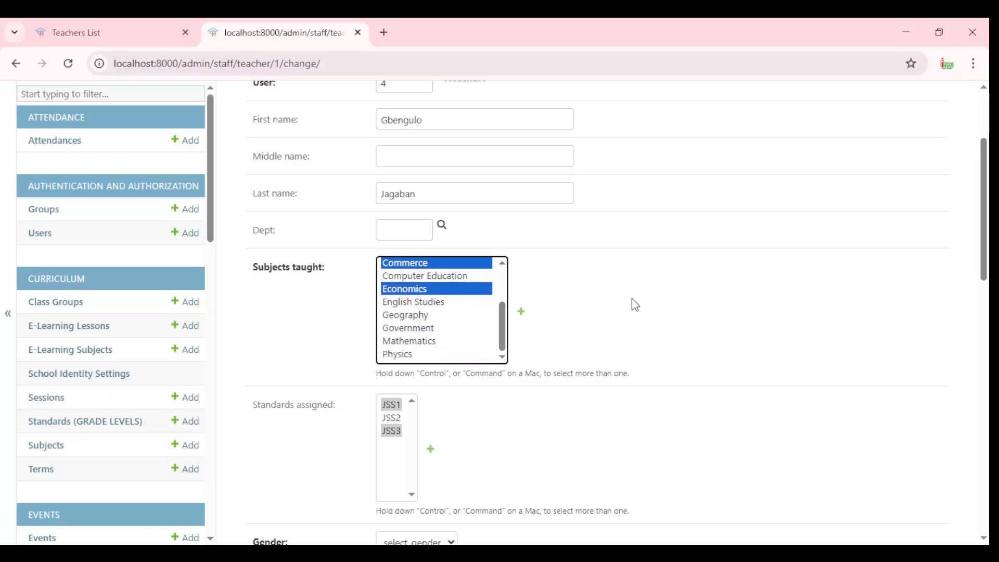
{"action": "scroll", "coordinate": [634, 303], "scroll_direction": "down", "scroll_amount": 15}
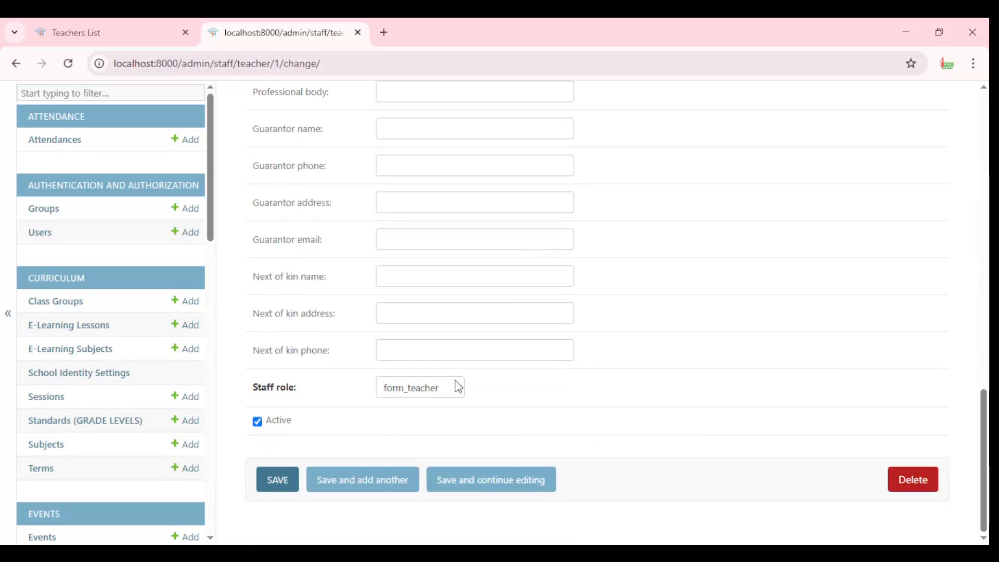
{"action": "left_click", "coordinate": [287, 481]}
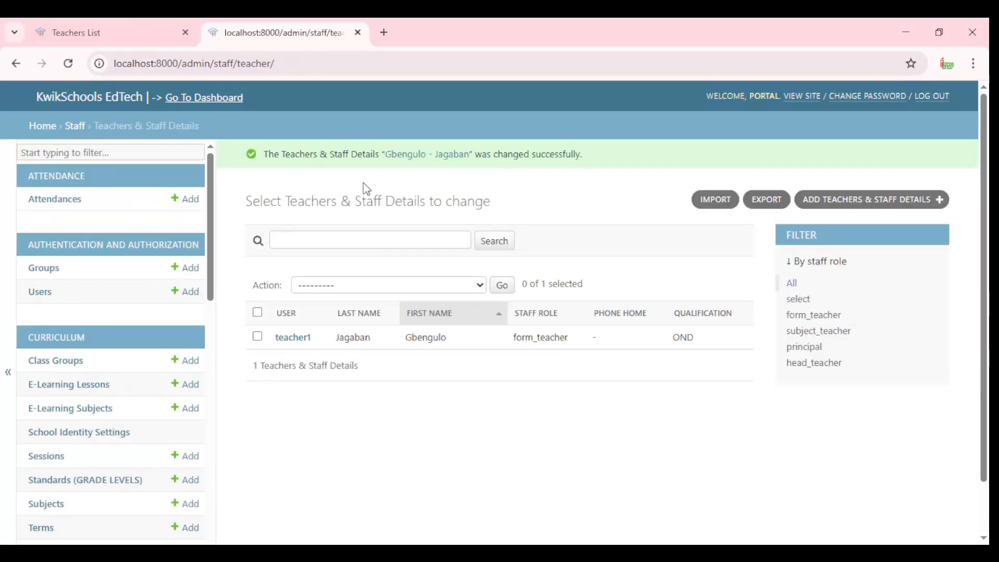
- Switch back to the Teachers List in the KwikSchools dashboard and show the Staff Mgt/Tools options
{"action": "left_click", "coordinate": [114, 40]}
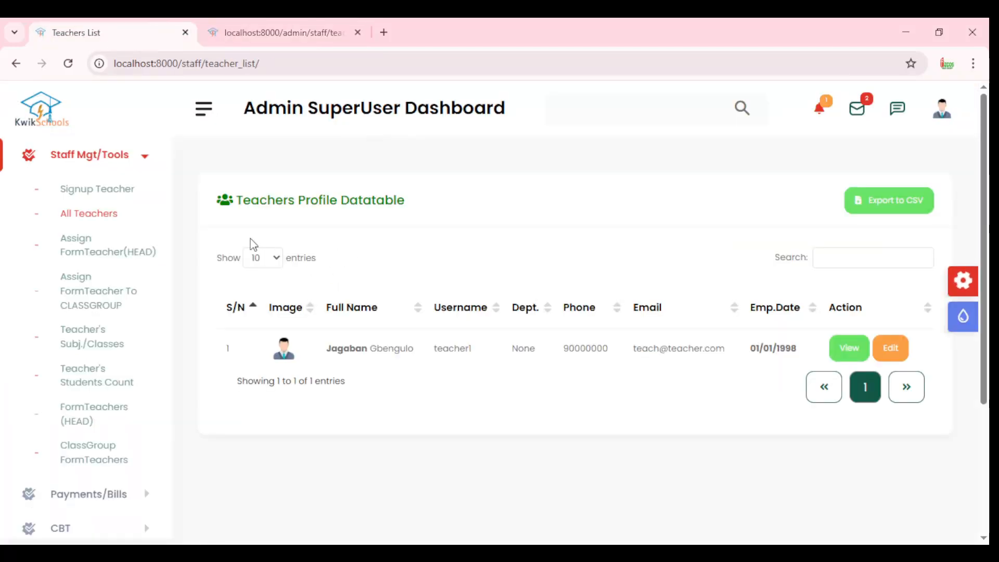
{"action": "left_click", "coordinate": [146, 158]}
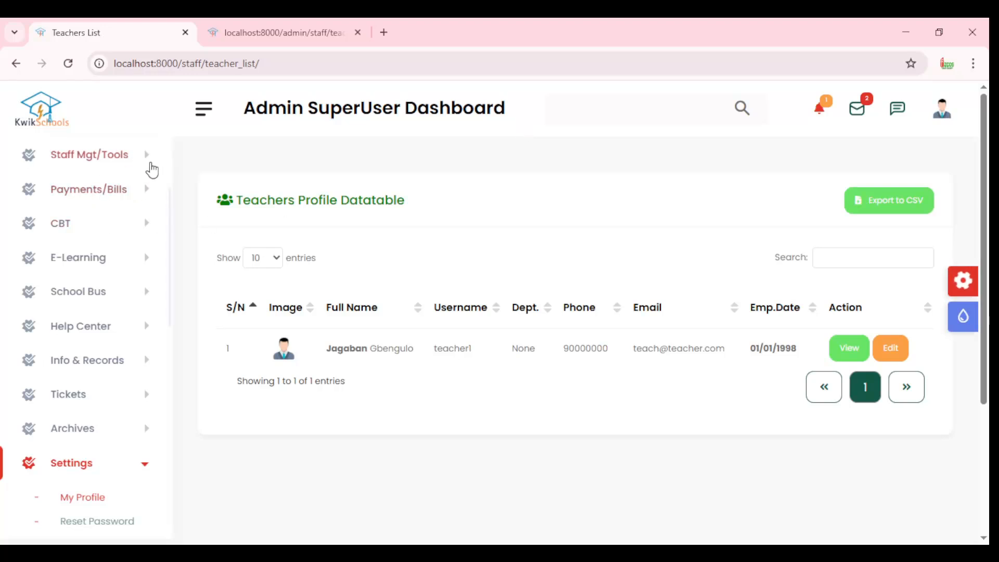
{"action": "left_click", "coordinate": [150, 162]}
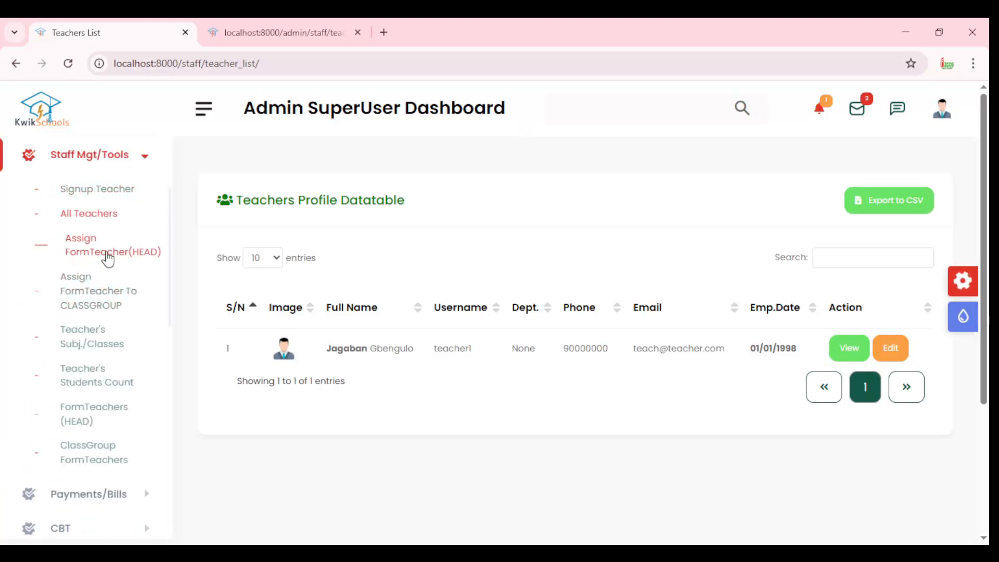